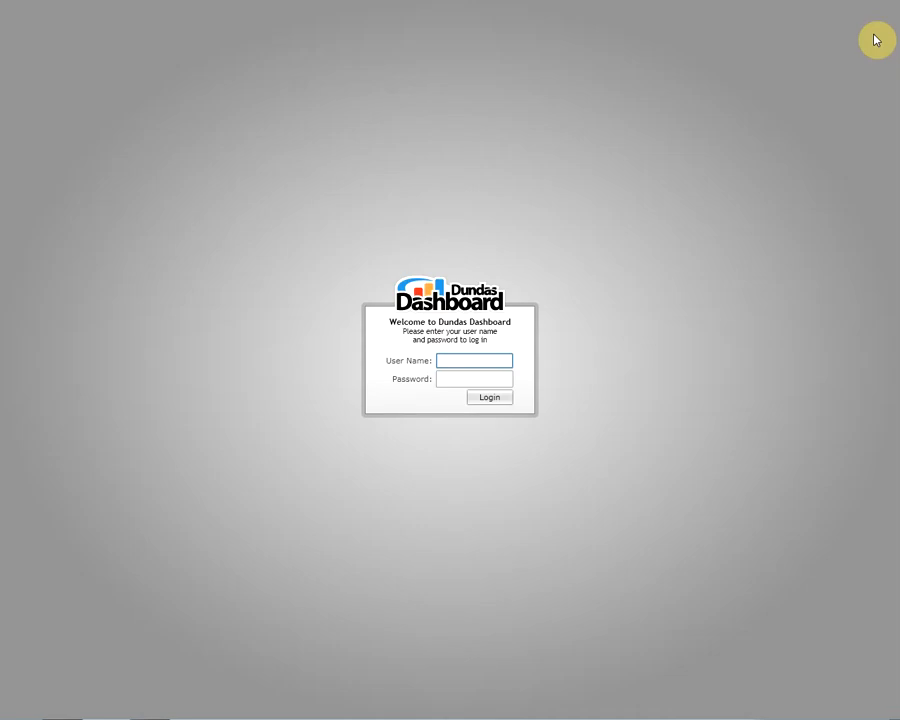
# Log in to Dundas Dashboard with the admin user name and its password
pyautogui.write('admin')
pyautogui.press('Tab')
pyautogui.write('••••')
pyautogui.press('Return')
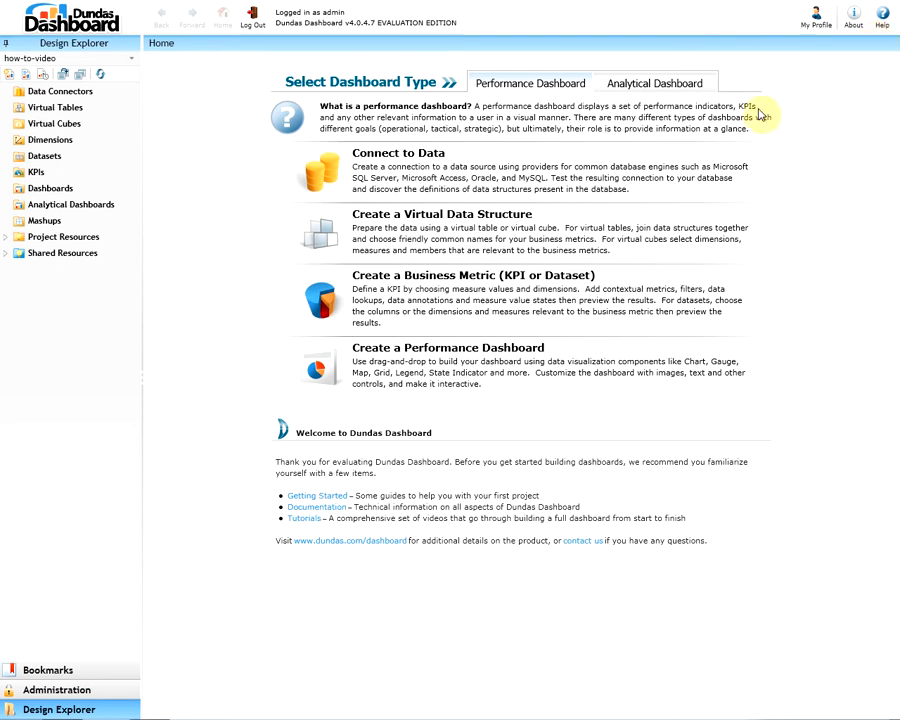
# Create a new data connector from the Data Connectors menu and name it Sales
pyautogui.moveTo(104, 97)
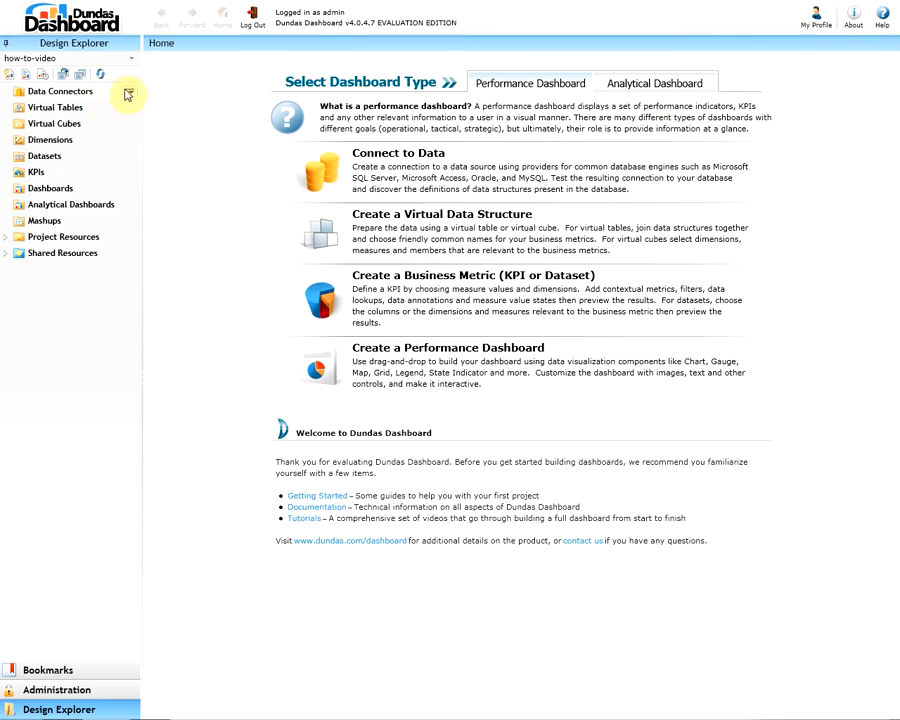
pyautogui.click(130, 92)
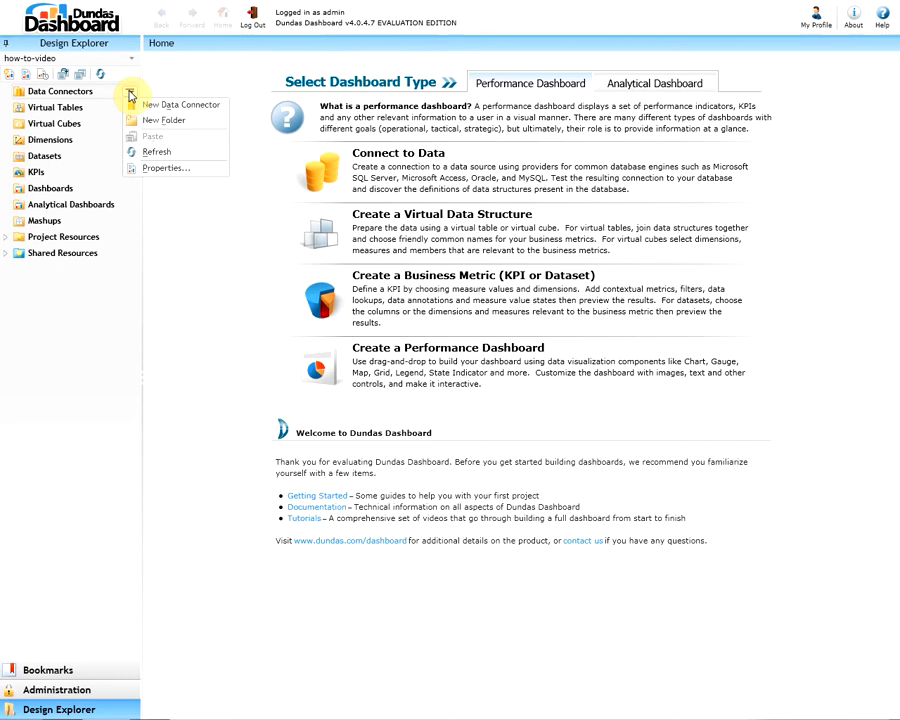
pyautogui.click(181, 105)
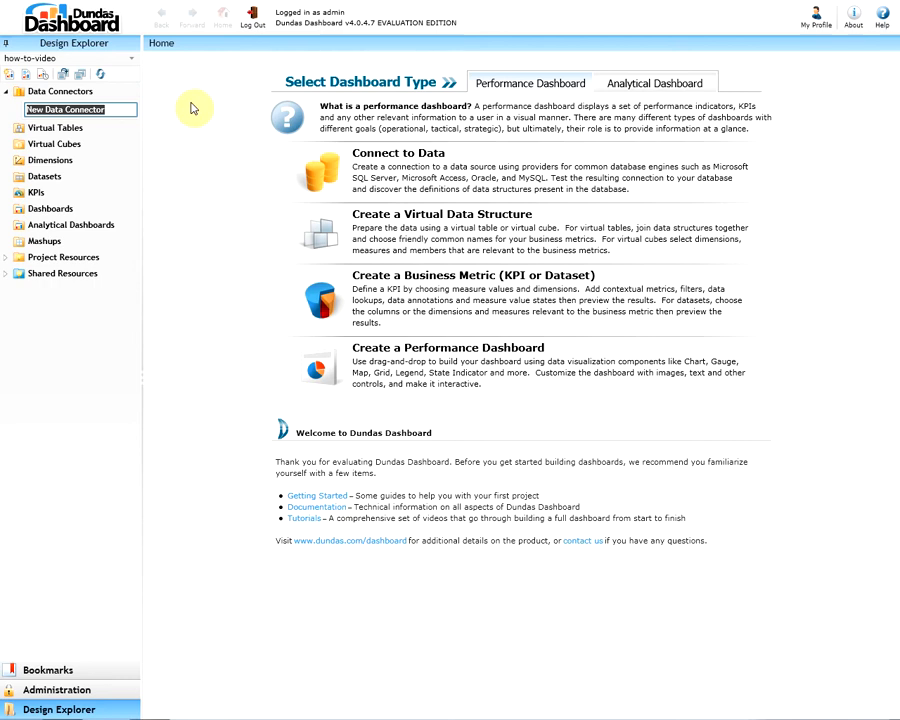
pyautogui.write('Sales')
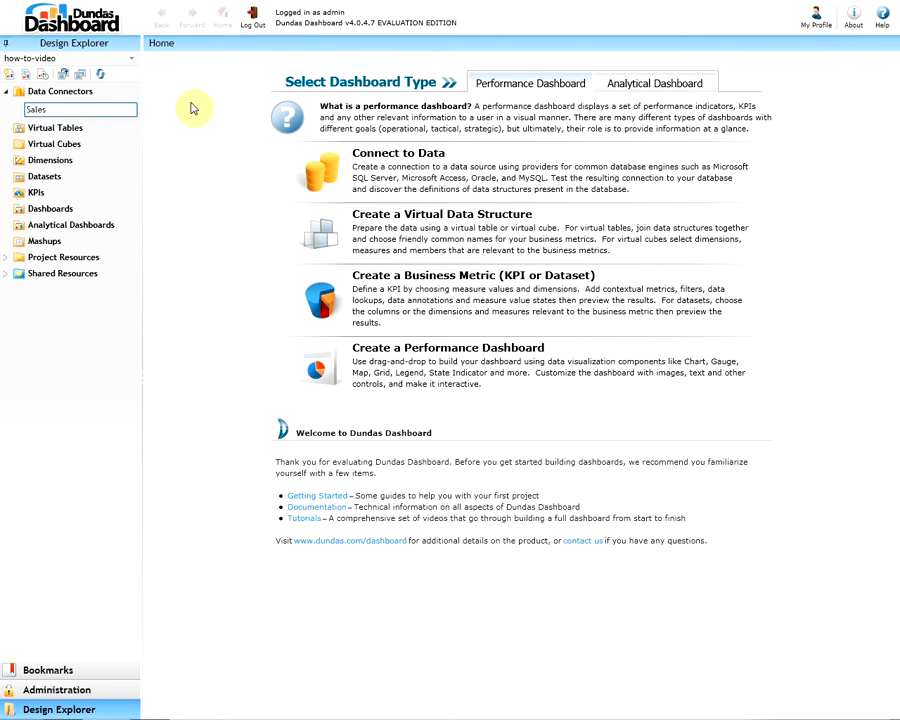
pyautogui.press('Return')
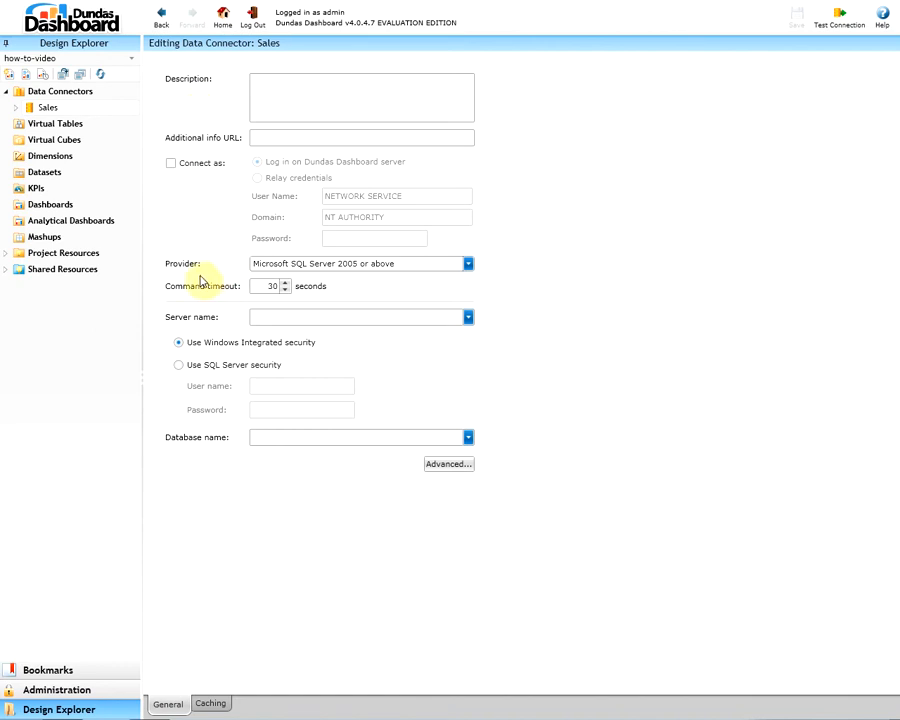
# Choose Other Data Sources (CSV, Excel, SharePoint, etc.) as the Sales connector's provider
pyautogui.click(451, 271)
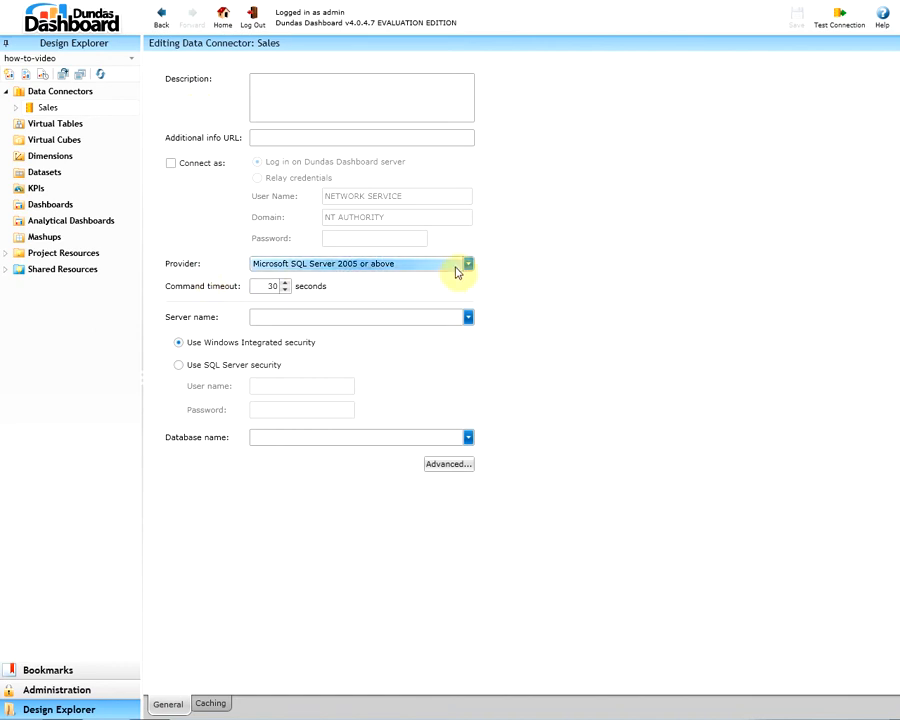
pyautogui.click(461, 264)
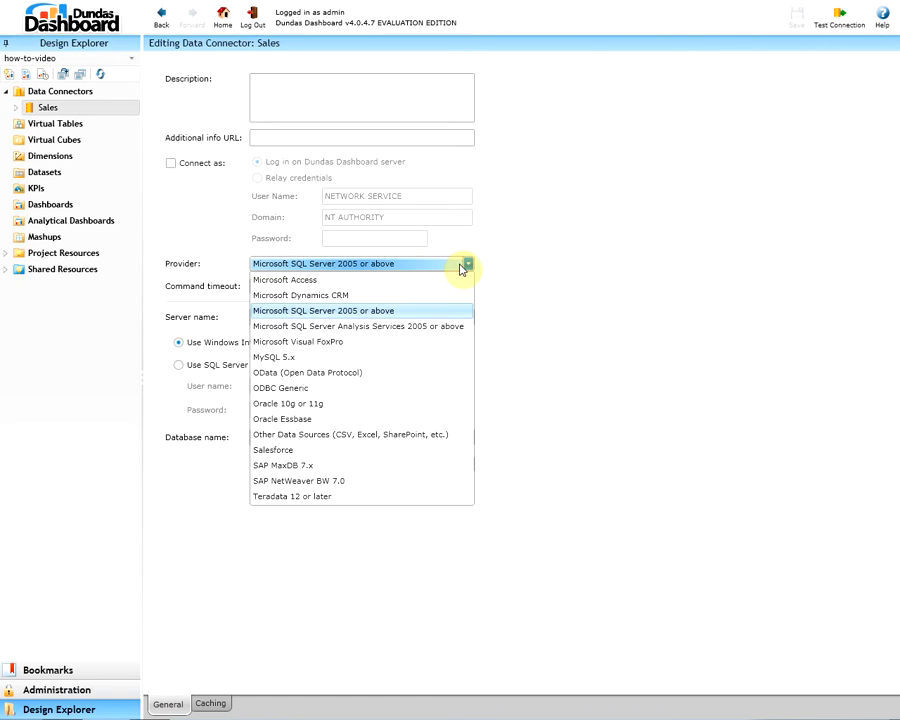
pyautogui.click(427, 439)
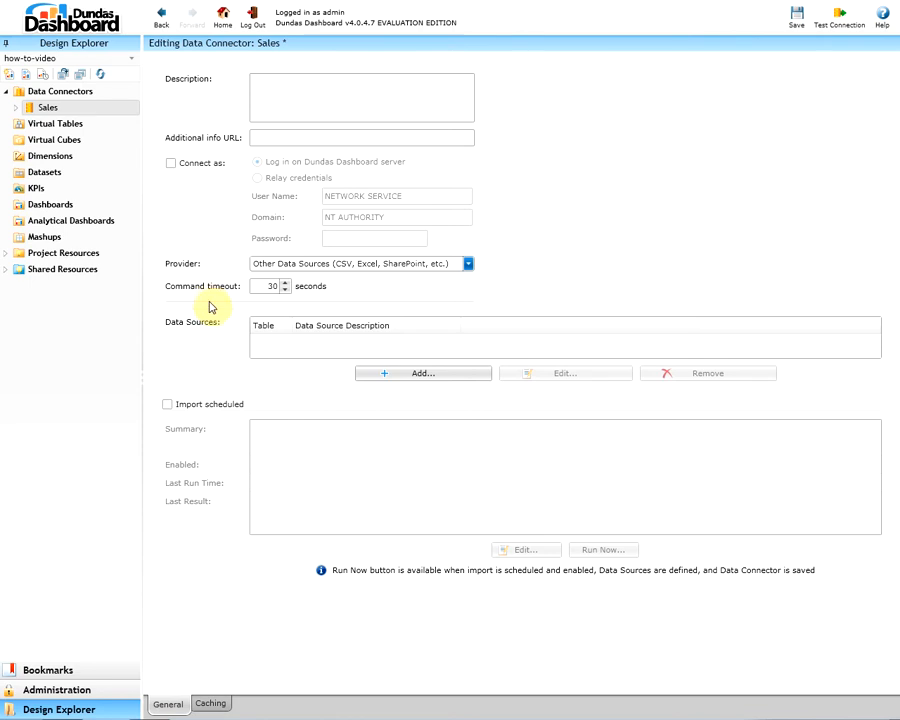
pyautogui.click(212, 704)
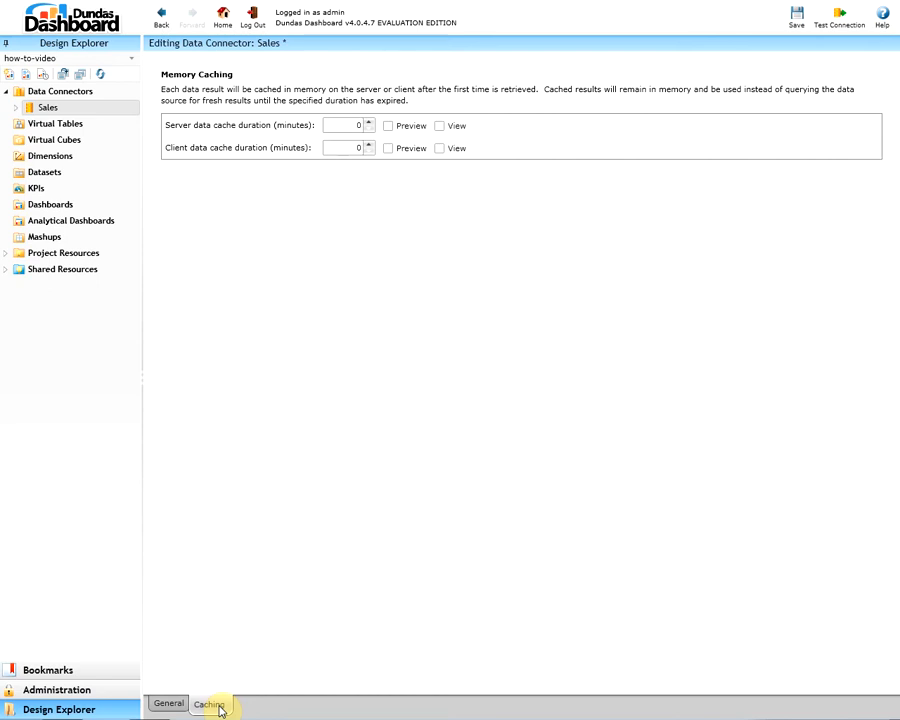
pyautogui.click(172, 709)
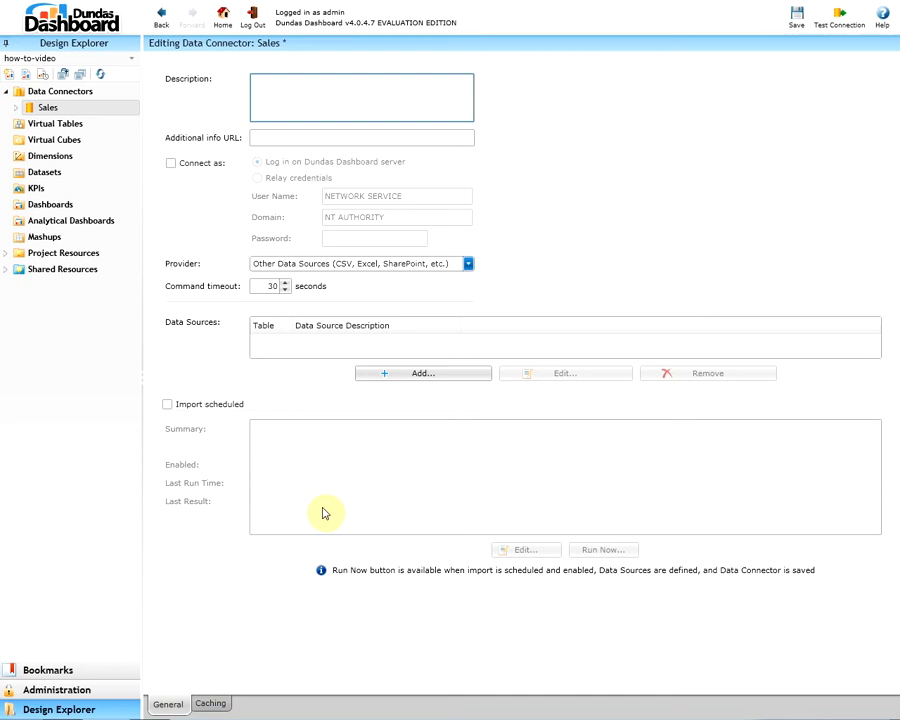
# Add an Excel data source with table name Sales and the pasted Sales.xlsx file path
pyautogui.click(443, 380)
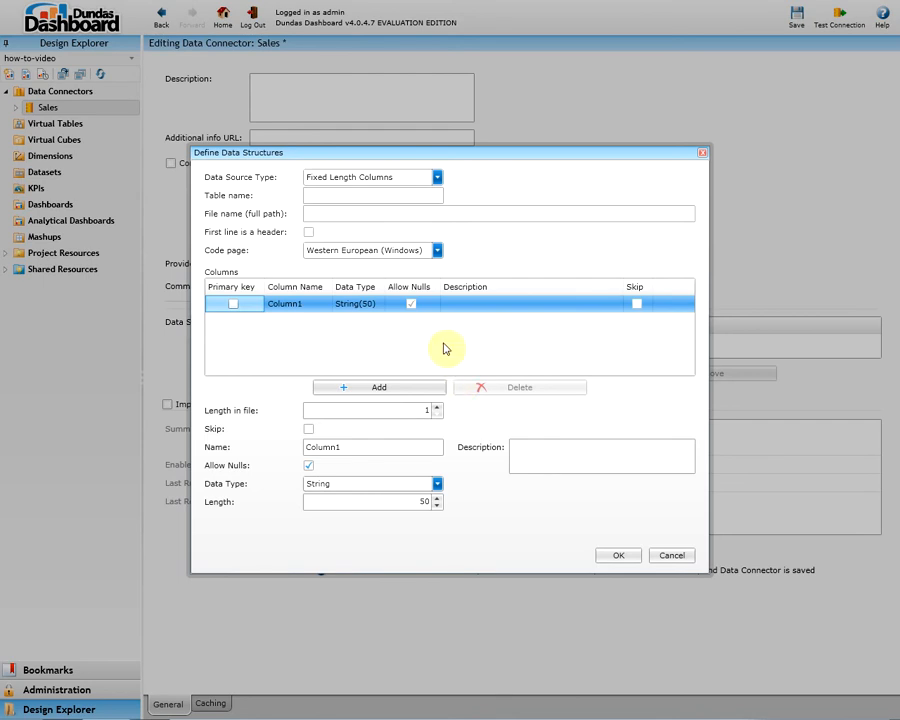
pyautogui.click(436, 180)
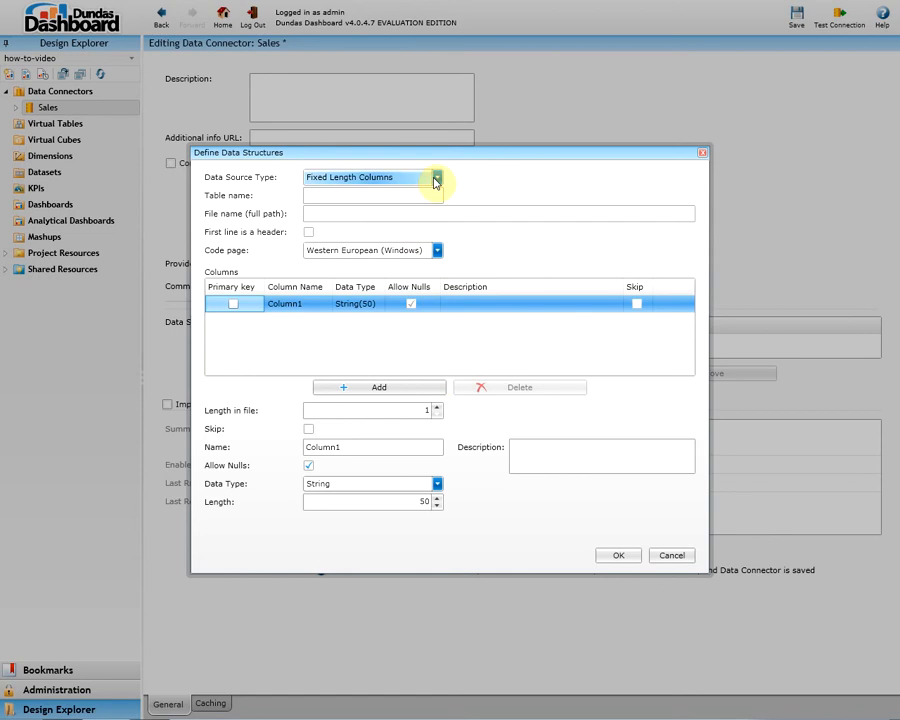
pyautogui.click(399, 211)
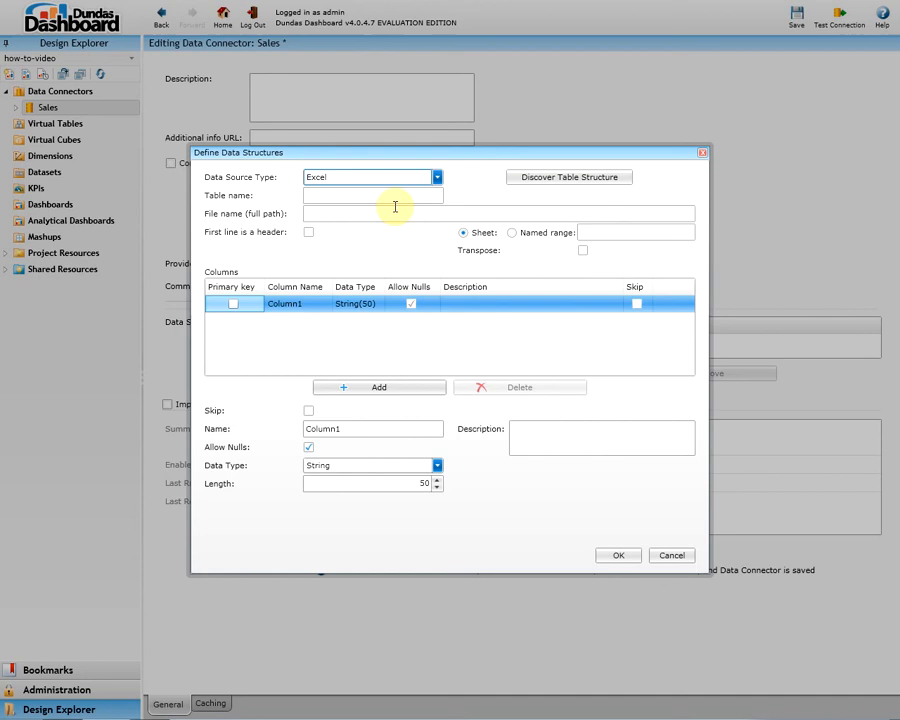
pyautogui.click(395, 198)
pyautogui.write('Sales')
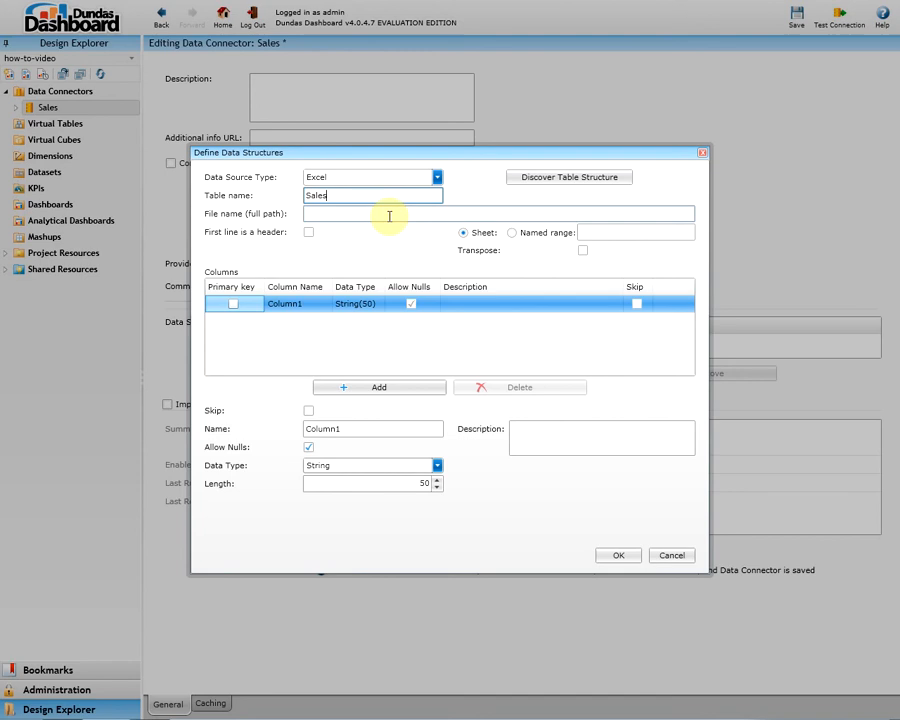
pyautogui.click(387, 216)
pyautogui.write('C:\\Program Files\\Dundas Data Visualization Inc\\Sales.xlsx')
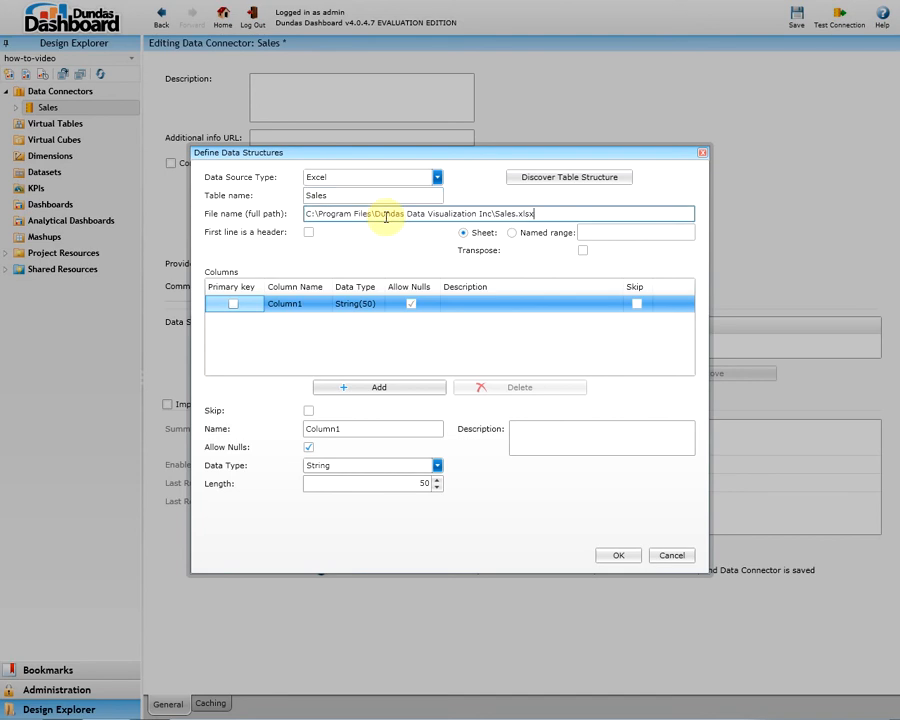
# Use the first row as headers, range Sheet1, discover the Date and Revenue columns, and confirm
pyautogui.click(308, 234)
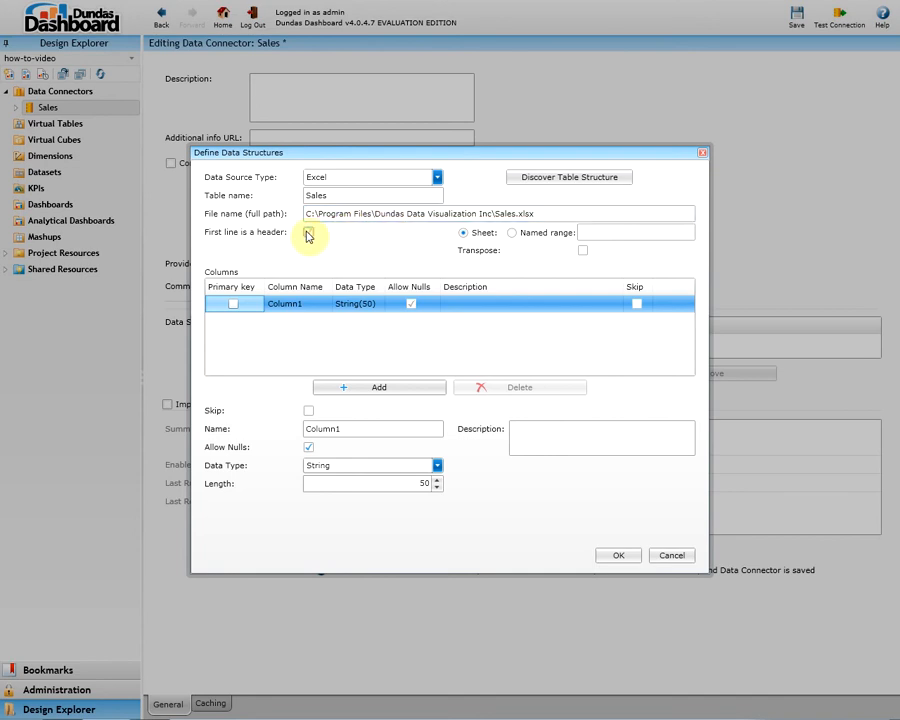
pyautogui.click(603, 234)
pyautogui.write('Sheet1')
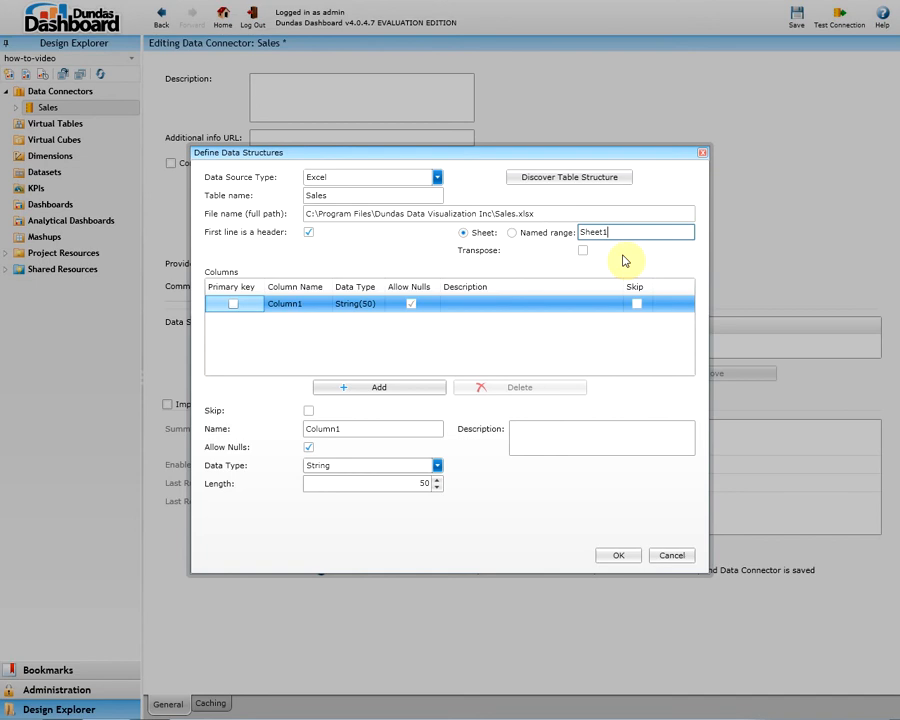
pyautogui.click(612, 181)
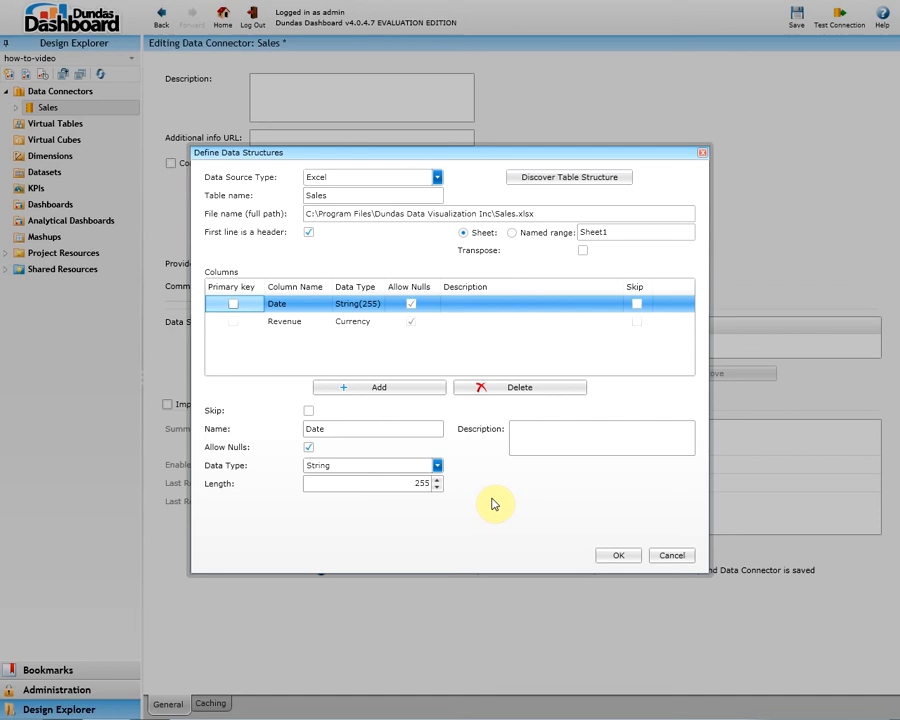
pyautogui.click(621, 557)
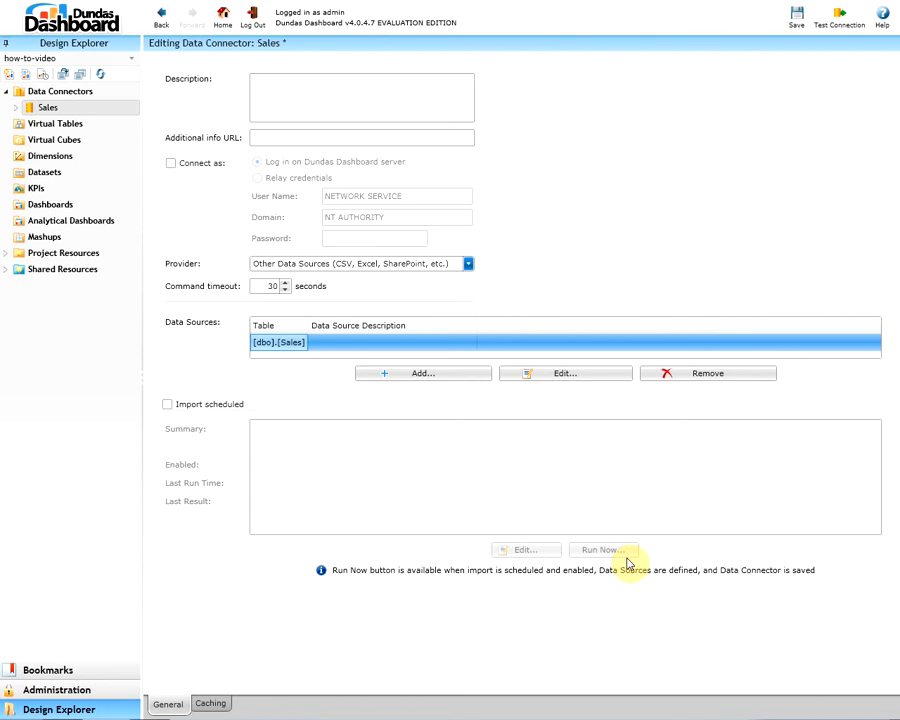
# Enable scheduled import running monthly on day 1 at 10:56 AM
pyautogui.click(168, 405)
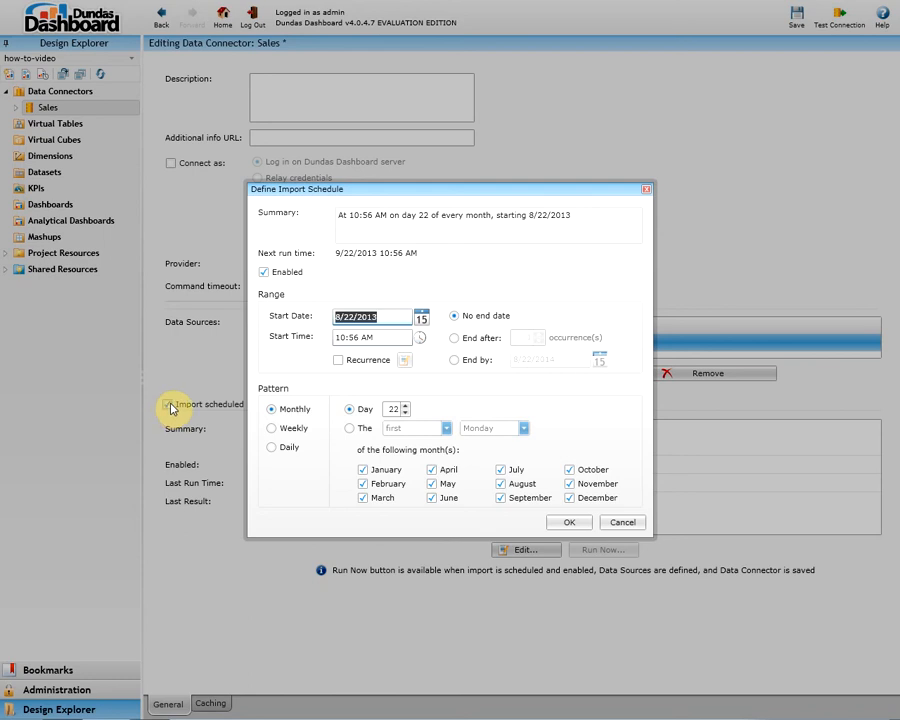
pyautogui.click(397, 409)
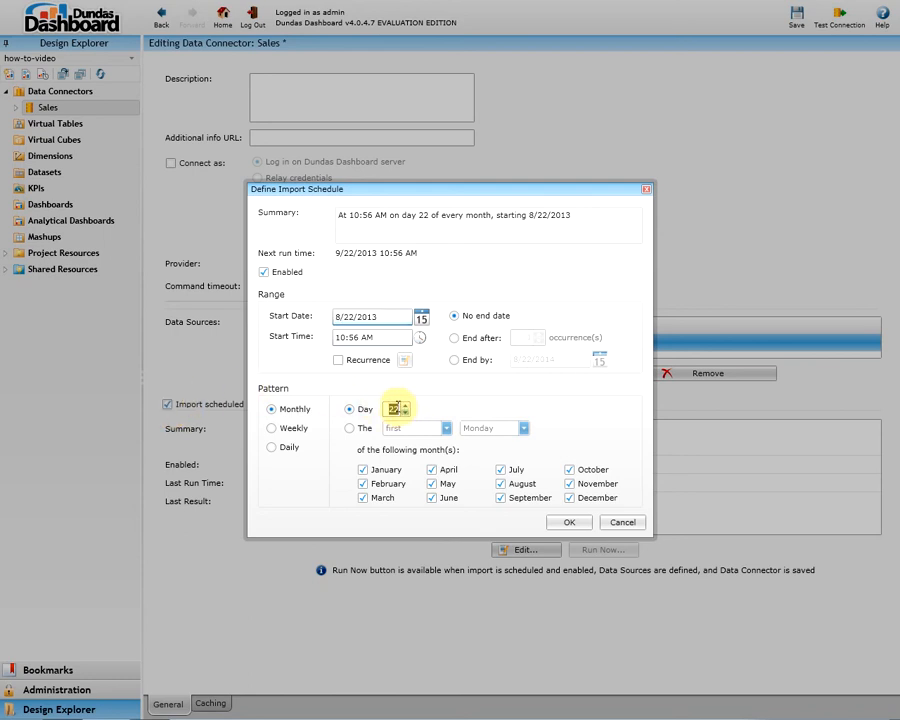
pyautogui.write('1')
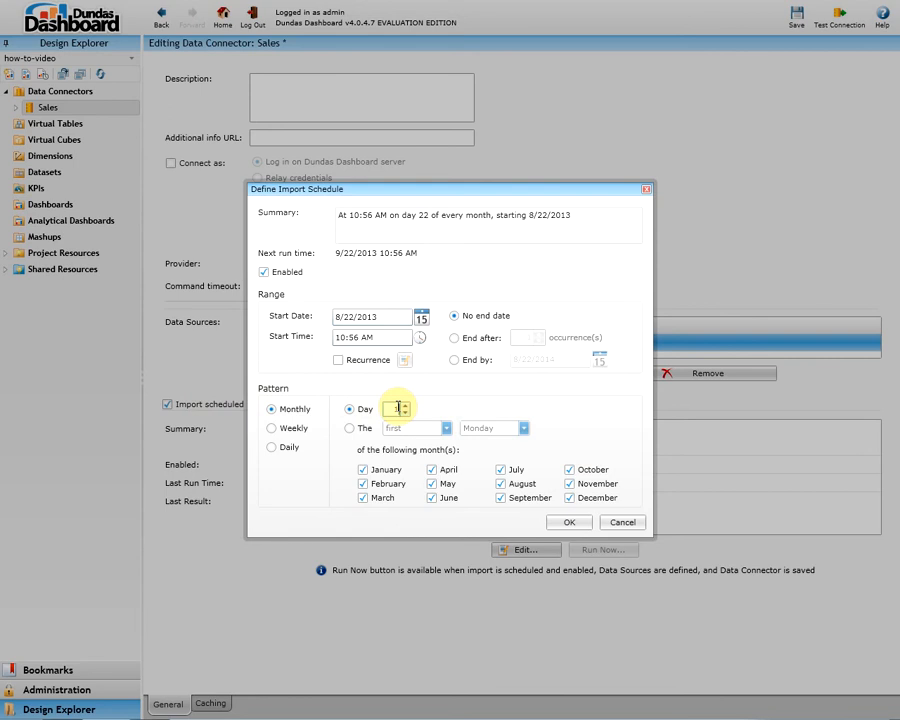
pyautogui.click(296, 413)
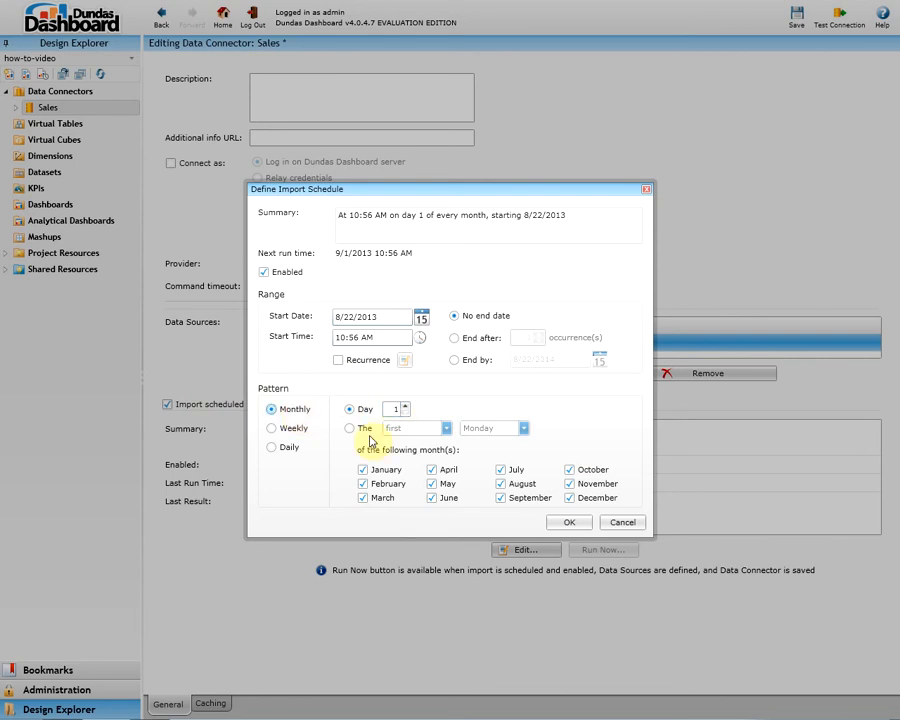
pyautogui.click(568, 524)
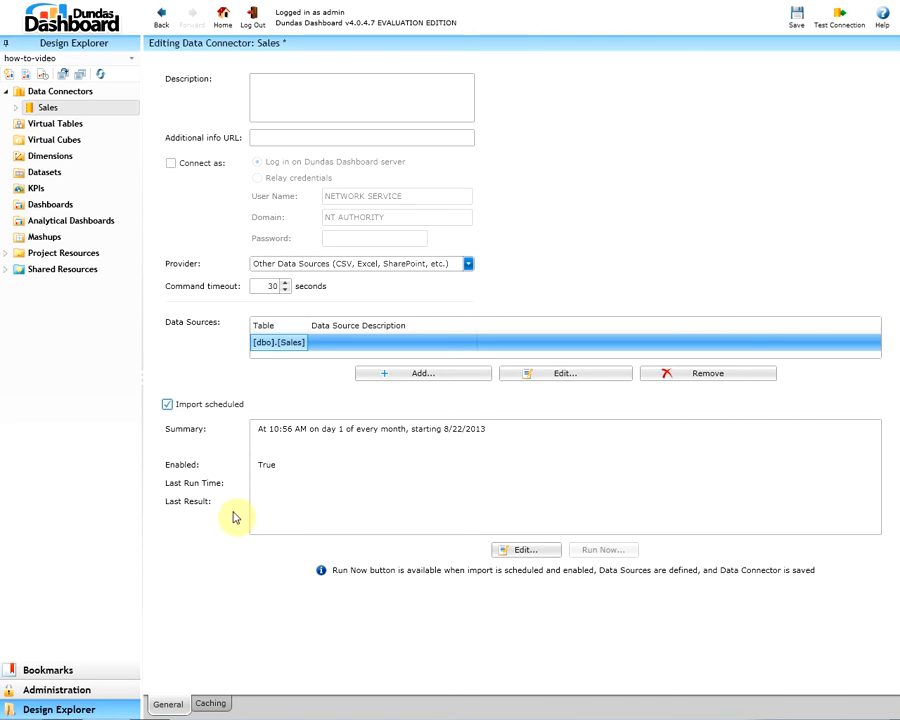
# Save the Sales connector, acknowledge the re-import notice, and dismiss the Import complete bar
pyautogui.click(795, 18)
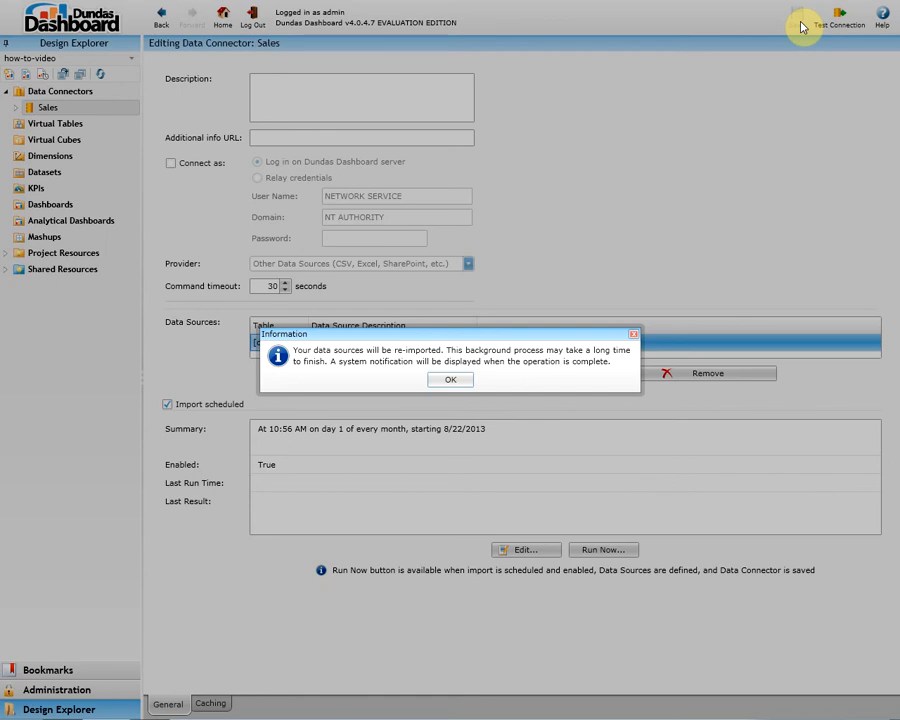
pyautogui.click(455, 384)
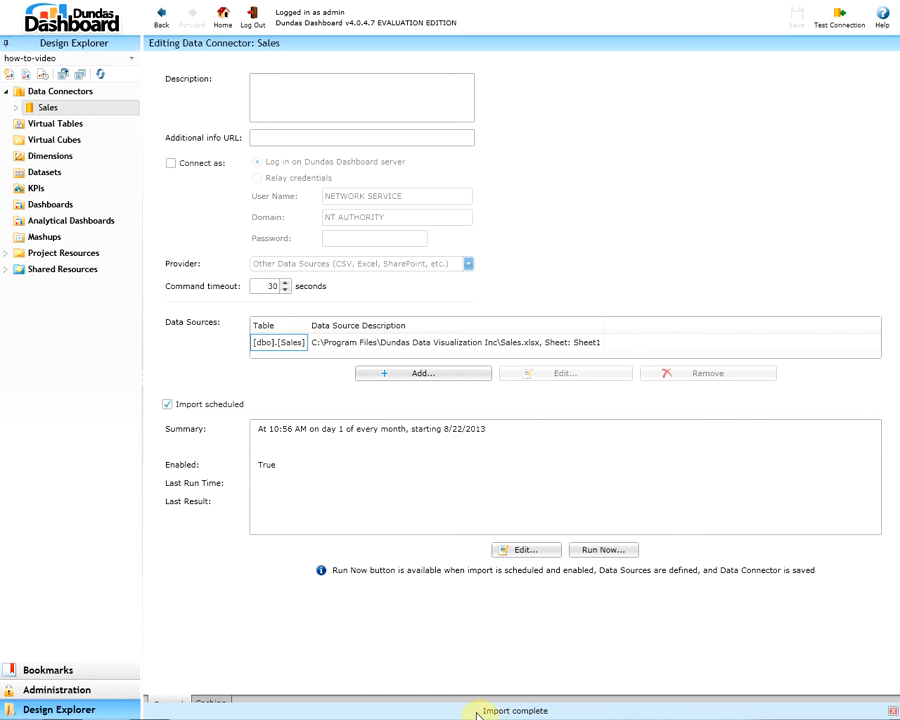
pyautogui.click(893, 711)
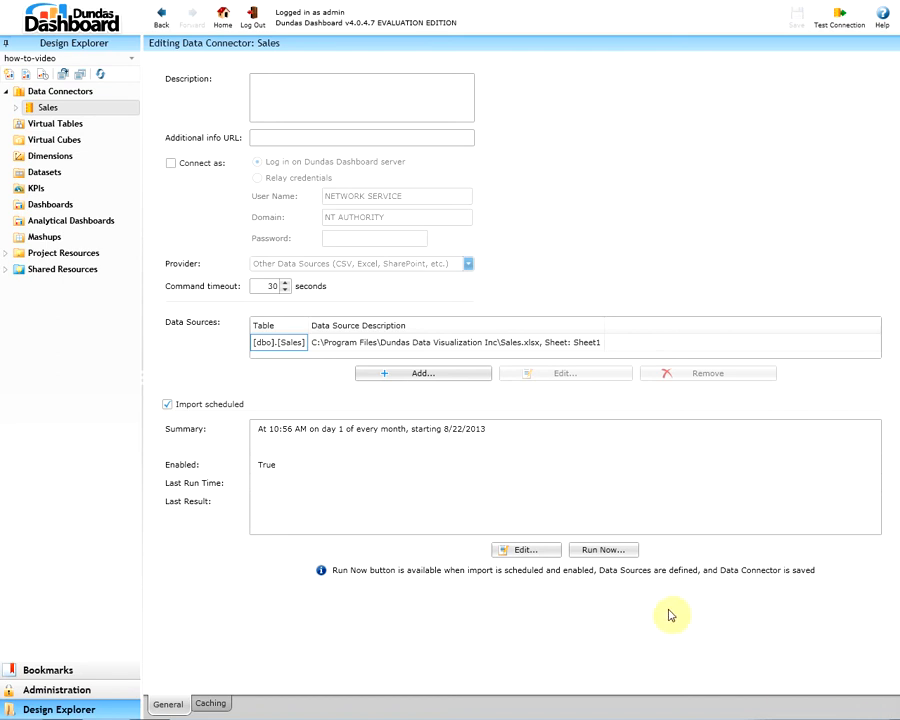
# Run the scheduled import now and acknowledge the background process notice
pyautogui.click(603, 550)
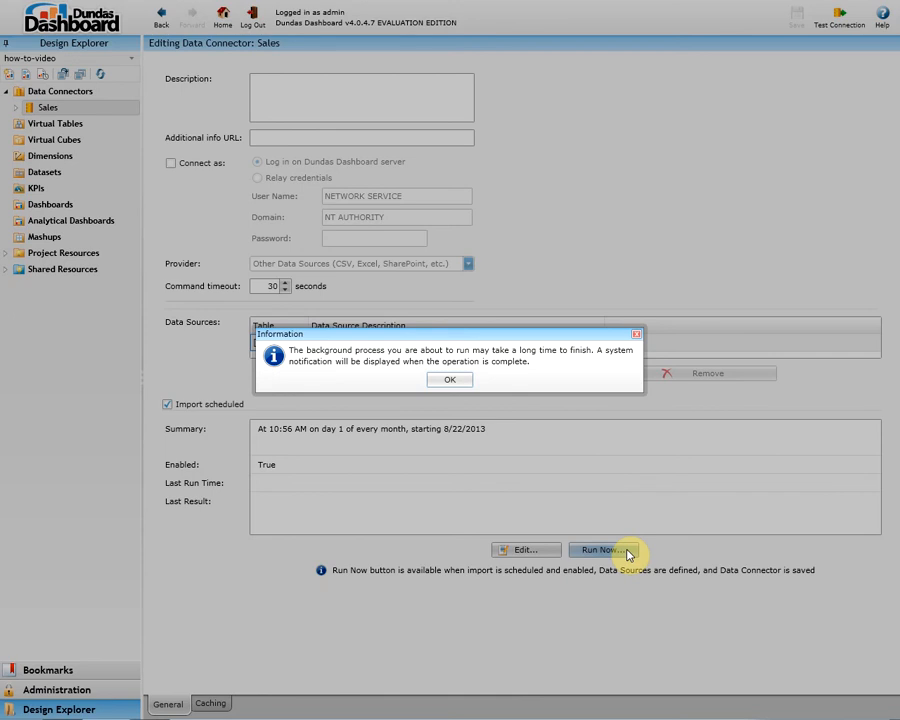
pyautogui.click(449, 382)
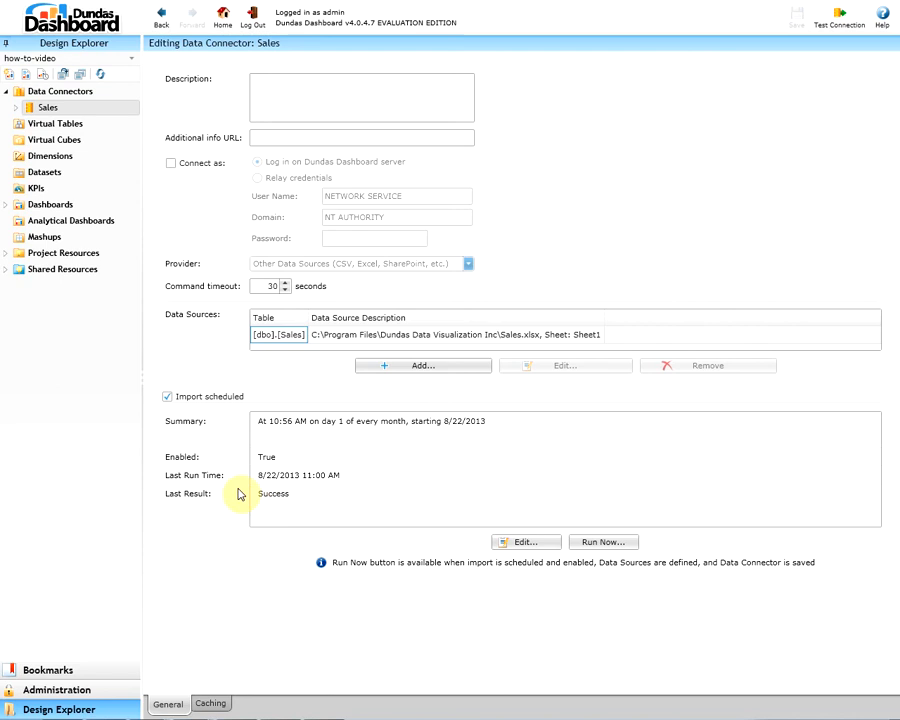
# View [dbo].[Sales] from Design Explorer and refresh its Preview to show the six date and revenue rows
pyautogui.click(17, 108)
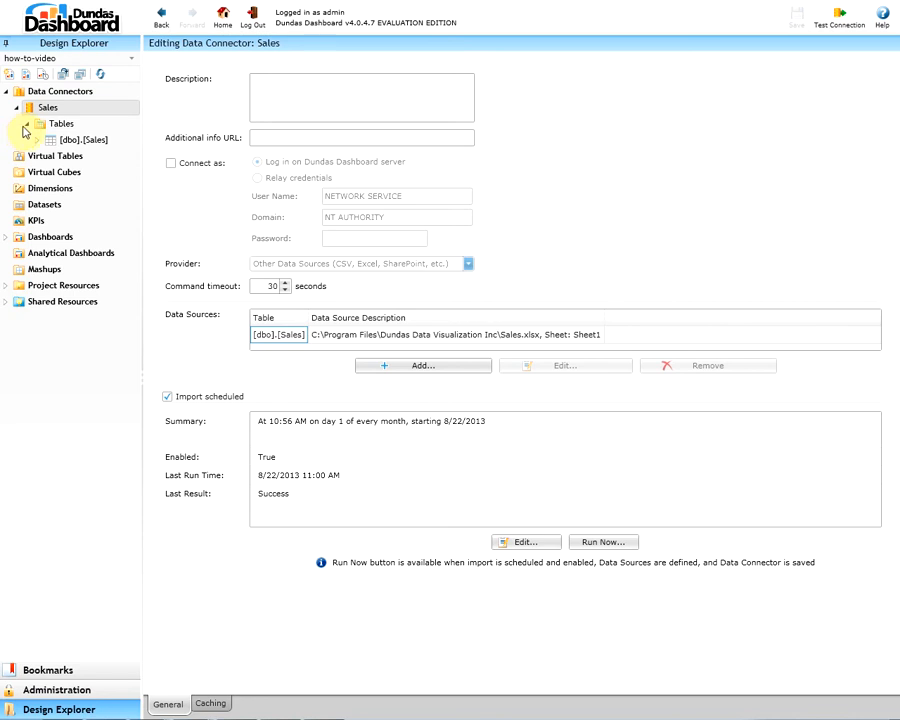
pyautogui.click(128, 141)
pyautogui.click(153, 157)
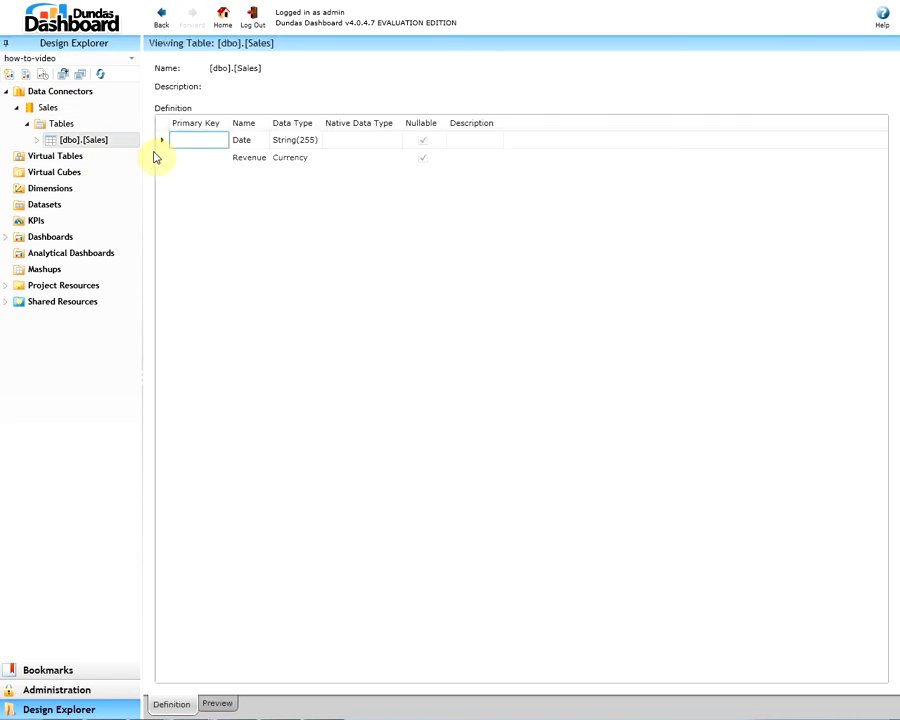
pyautogui.click(218, 705)
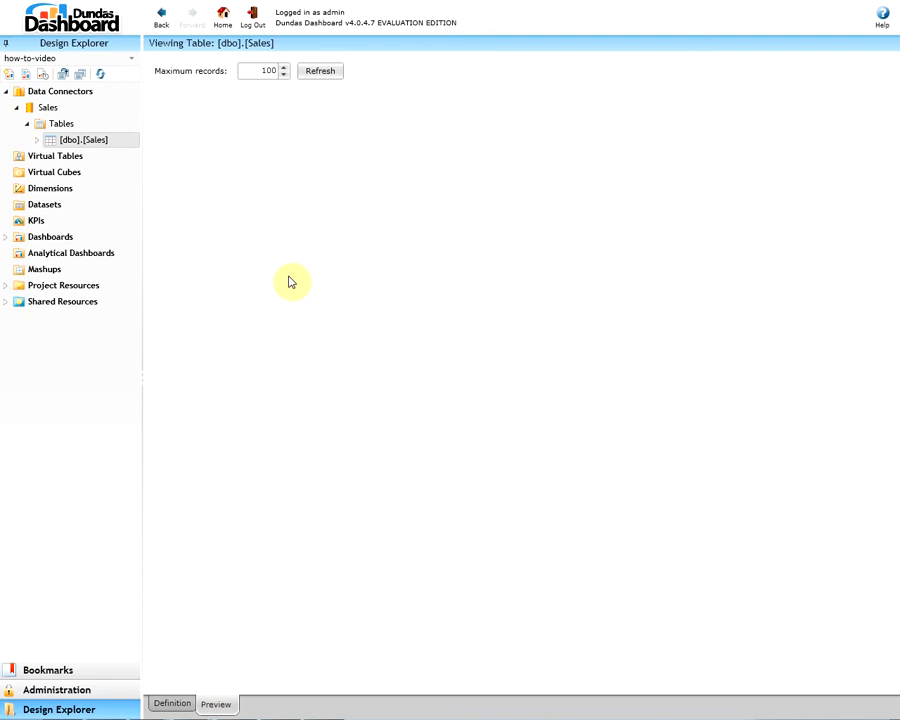
pyautogui.click(328, 73)
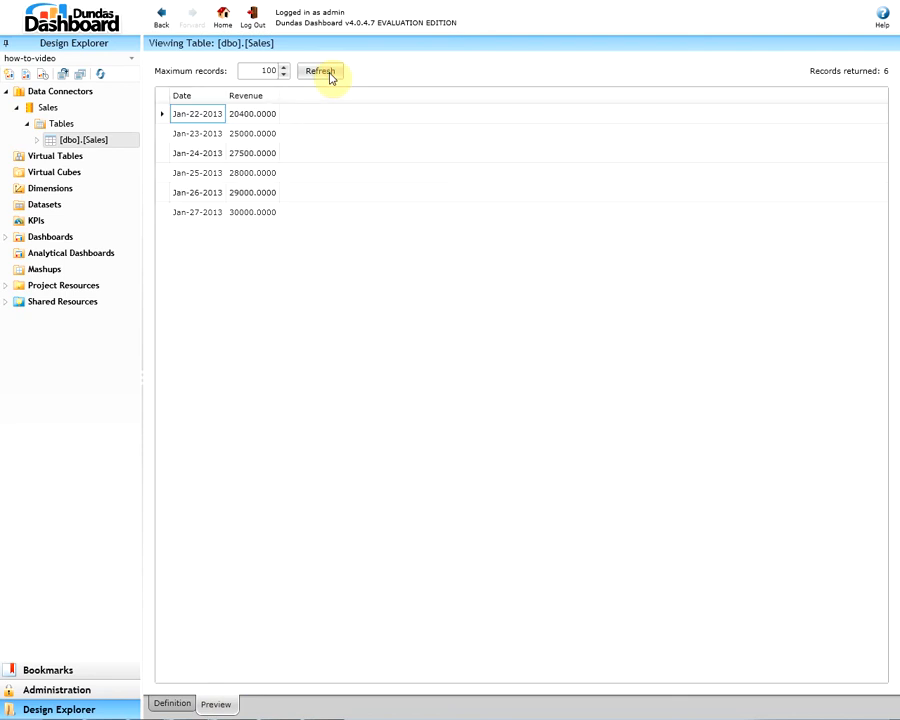